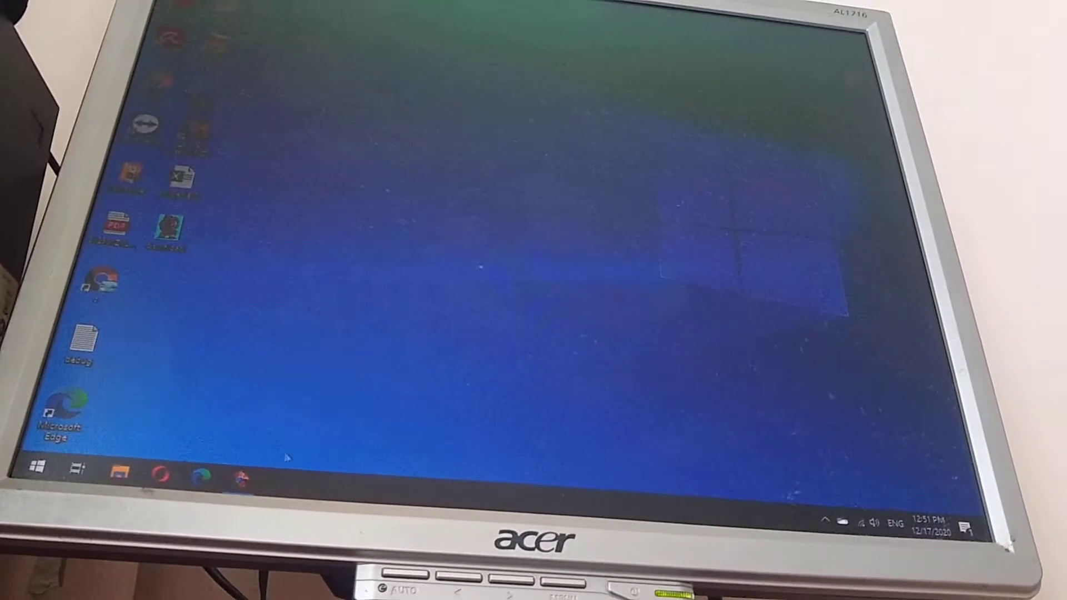
# Step: Open the Start menu with the Windows key to see installed apps and pinned tiles
pyautogui.press('super')
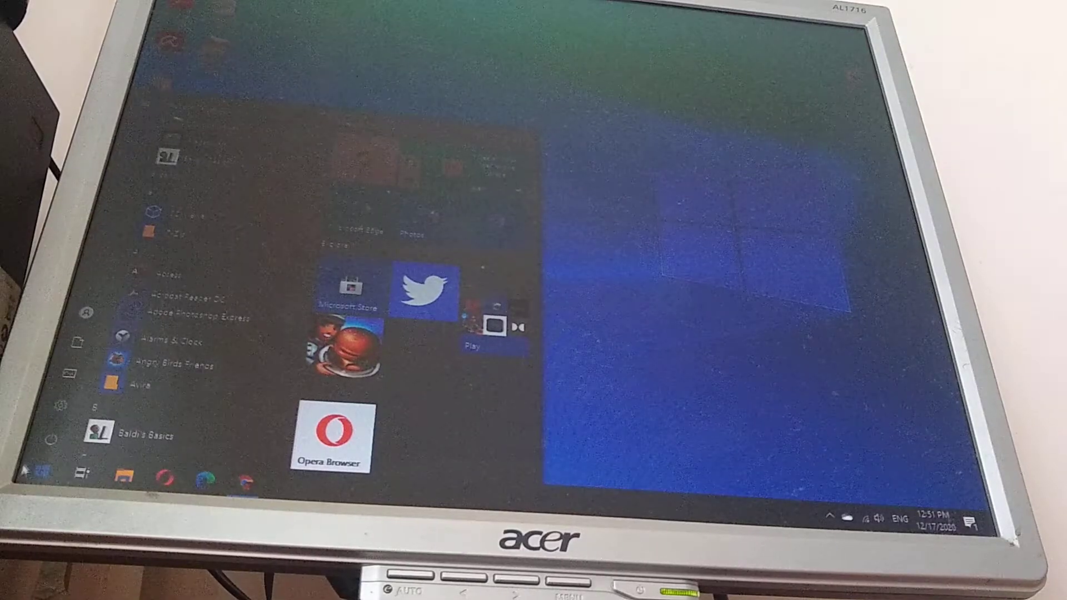
# Step: Launch Microsoft Store from its pinned Start menu tile
pyautogui.click(358, 287)
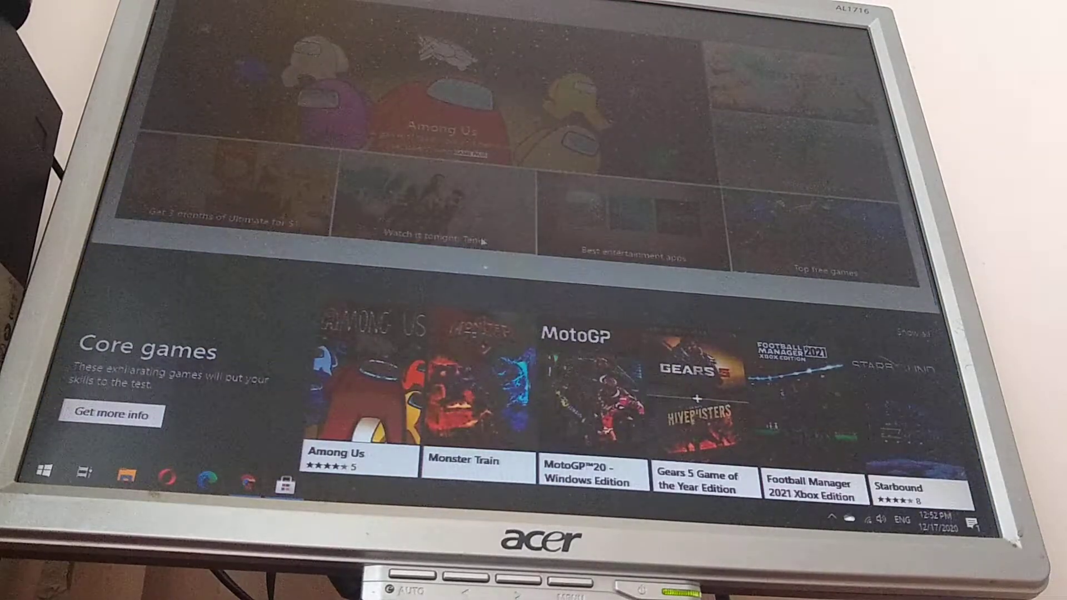
pyautogui.scroll(-3, 390, 338)
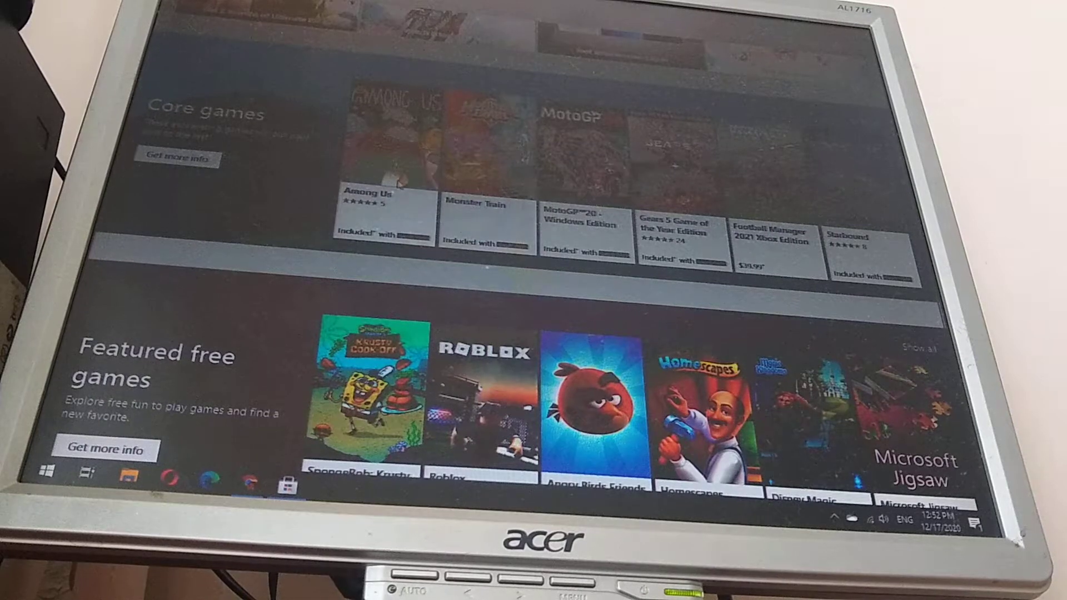
pyautogui.scroll(-5, 399, 178)
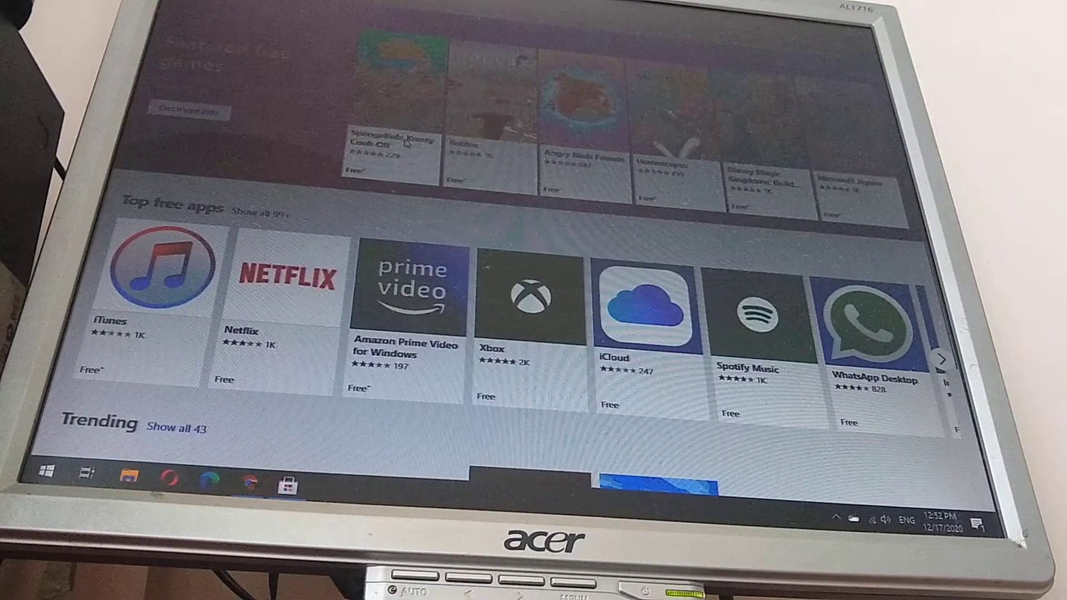
pyautogui.scroll(3, 401, 140)
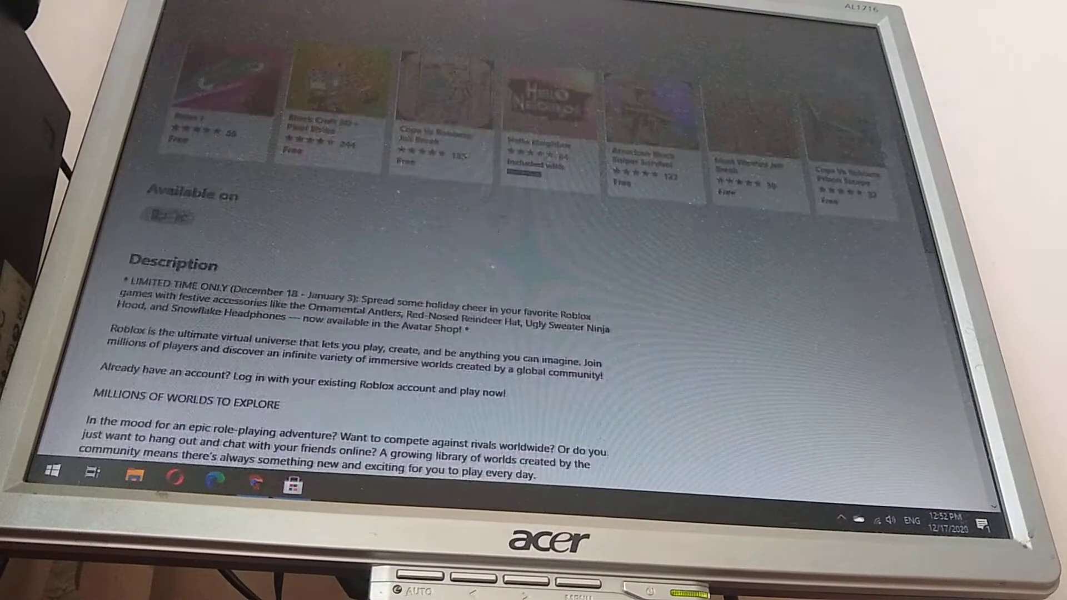
pyautogui.scroll(8, 548, 244)
pyautogui.scroll(-6, 549, 244)
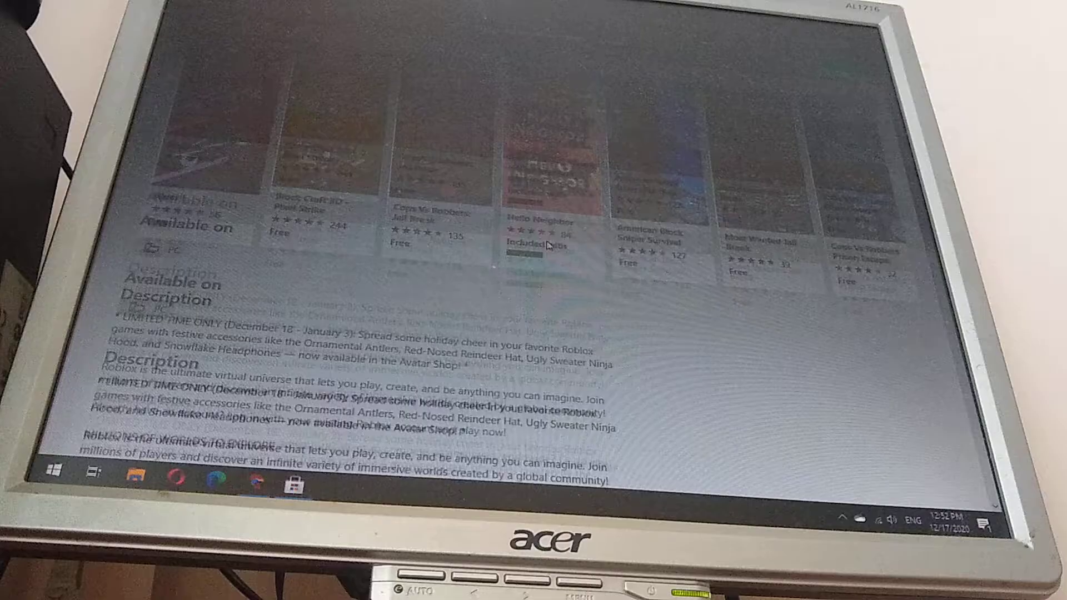
pyautogui.scroll(3, 549, 245)
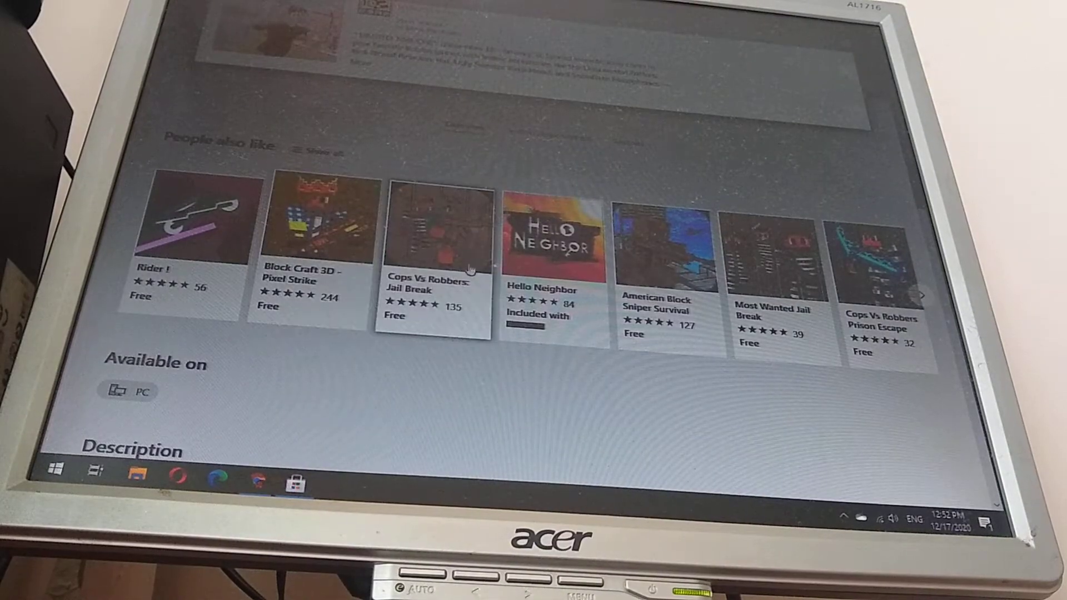
# Step: Advance the People also like carousel on the Roblox page to reveal more similar games
pyautogui.click(925, 293)
# Step: Show all games similar to Roblox to reach Cookie Clickers Twitch Edition
pyautogui.click(867, 291)
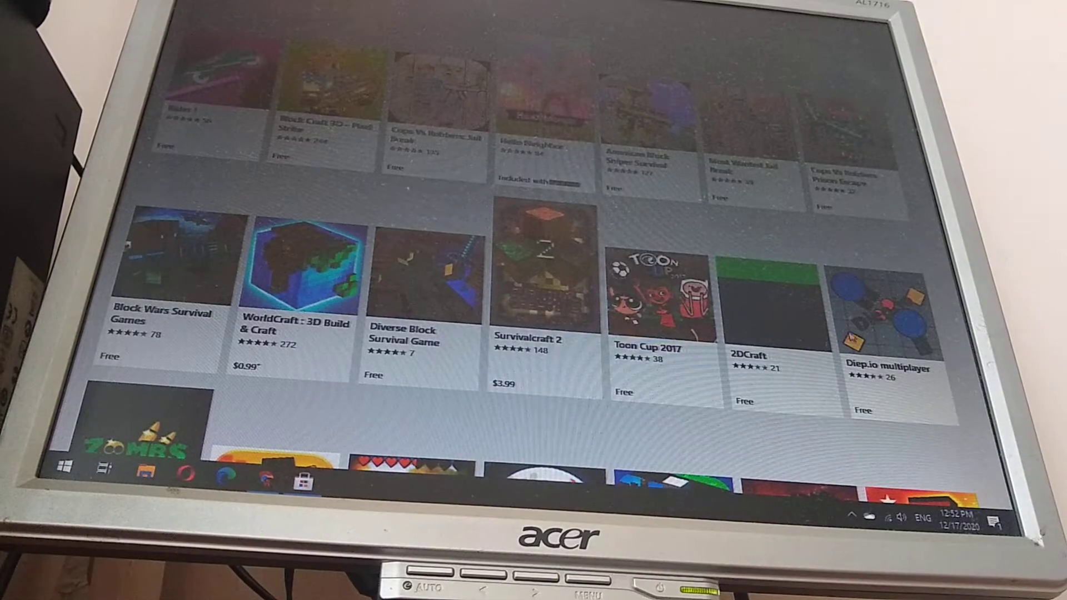
pyautogui.scroll(-5, 555, 250)
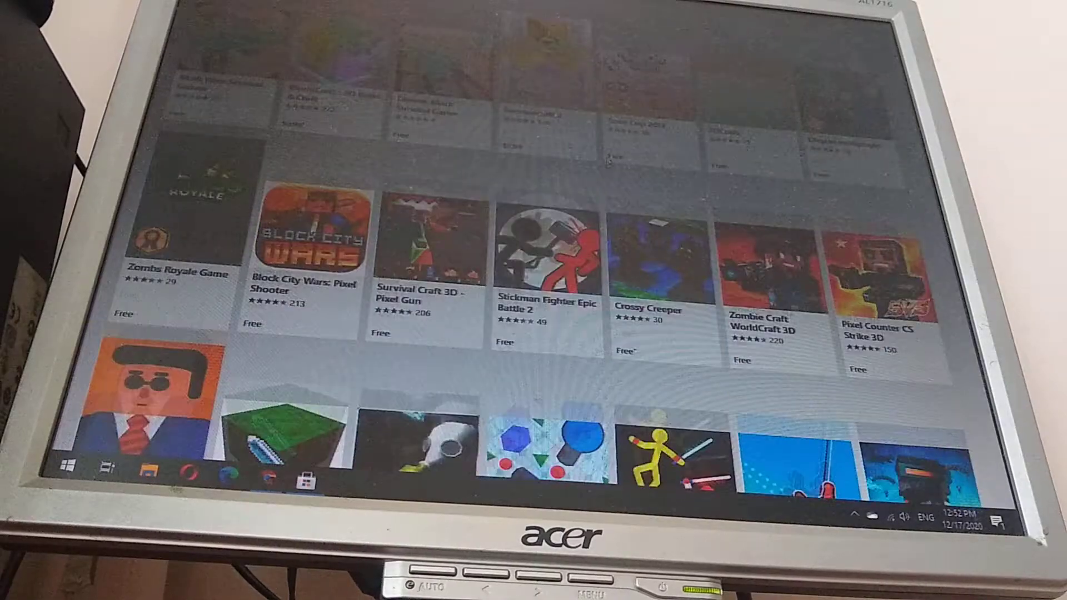
pyautogui.scroll(-5, 554, 251)
pyautogui.scroll(-5, 554, 251)
pyautogui.scroll(-5, 555, 250)
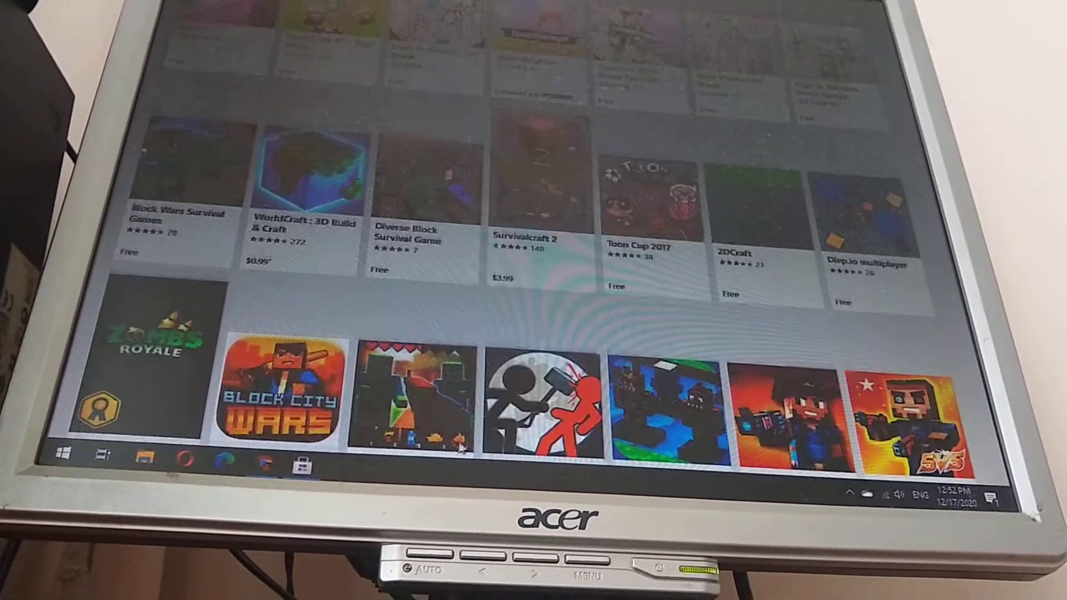
pyautogui.scroll(-3, 542, 250)
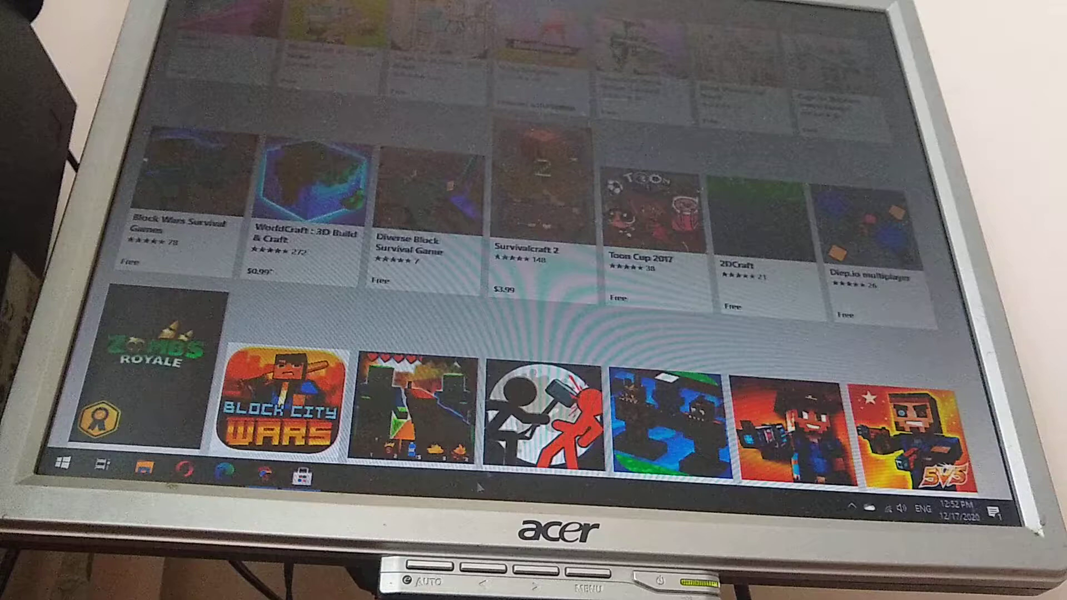
pyautogui.scroll(-3, 533, 318)
pyautogui.scroll(-3, 530, 324)
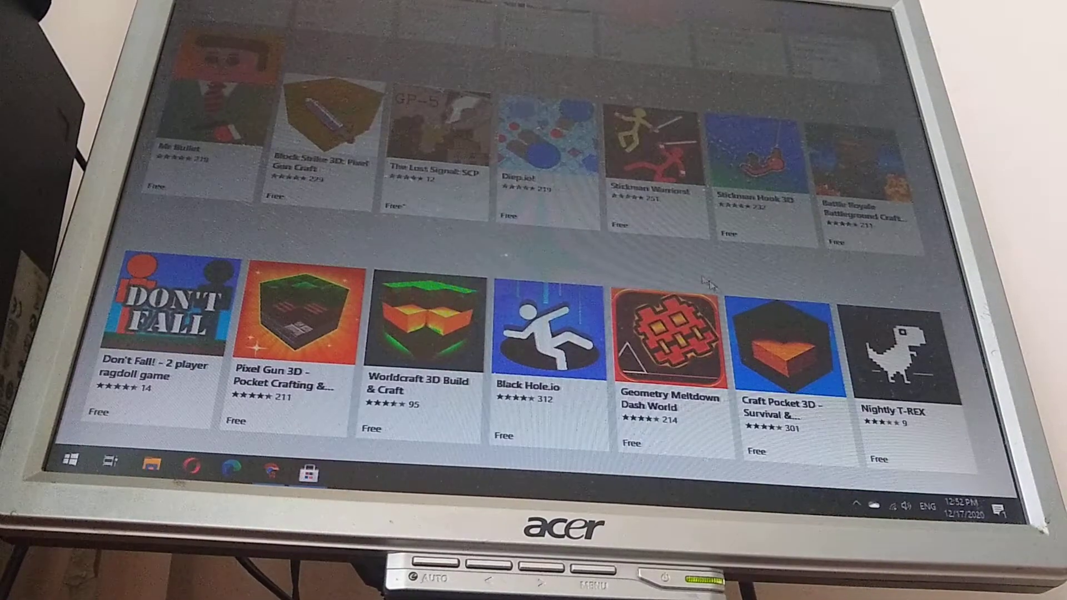
pyautogui.scroll(-3, 535, 250)
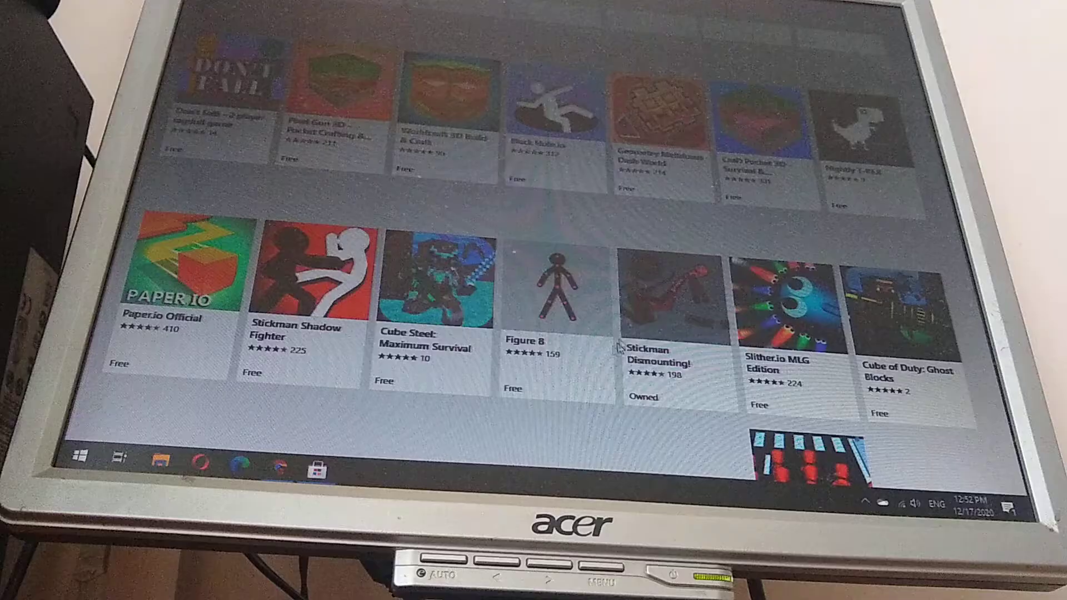
pyautogui.scroll(-3, 718, 311)
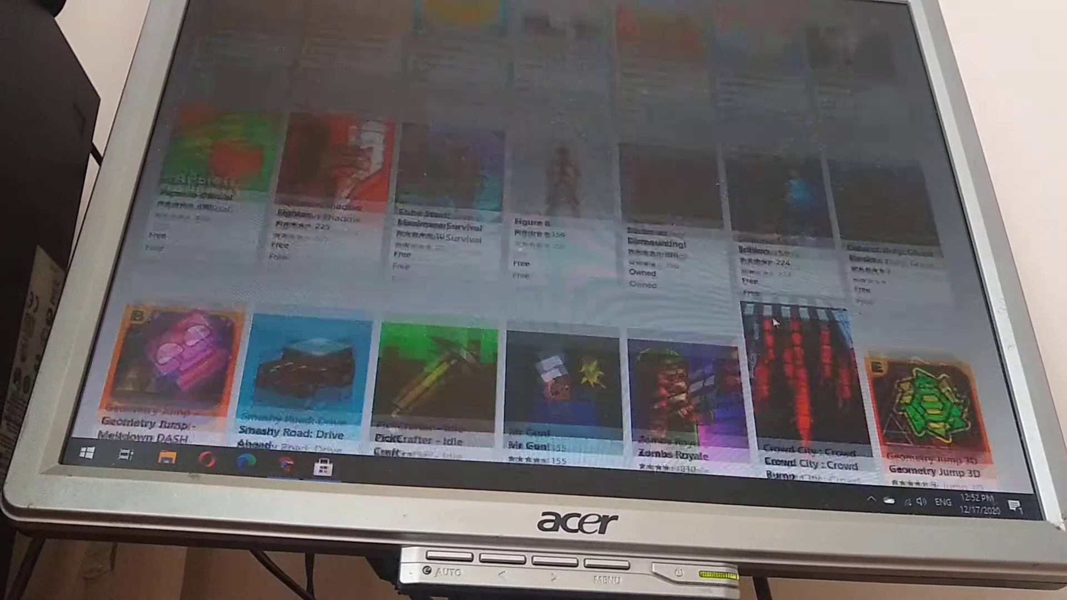
pyautogui.scroll(-3, 751, 326)
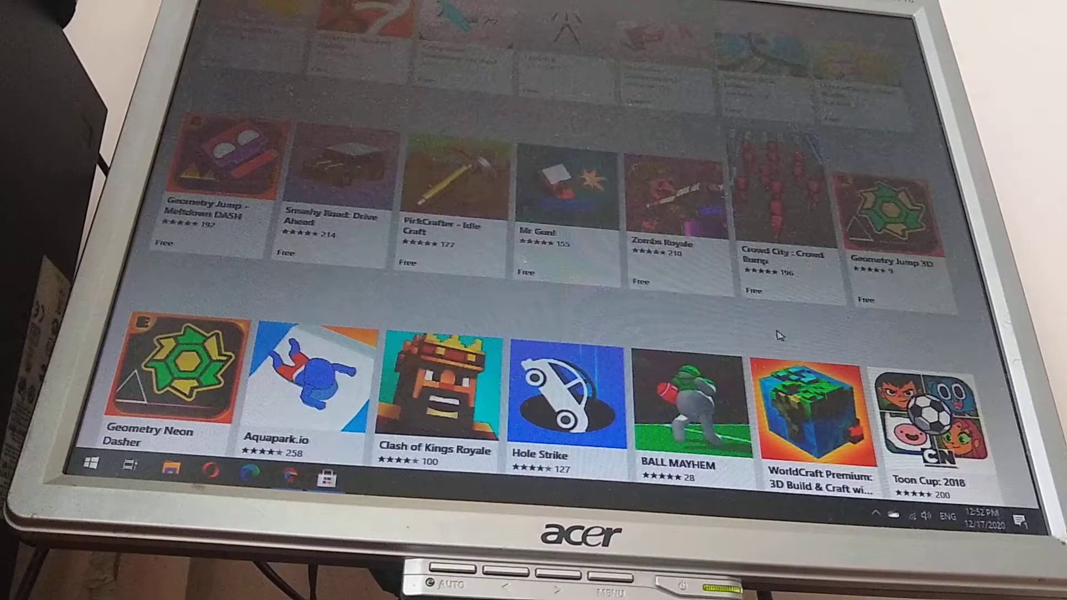
pyautogui.scroll(-3, 777, 335)
pyautogui.scroll(-3, 781, 342)
pyautogui.scroll(-3, 782, 348)
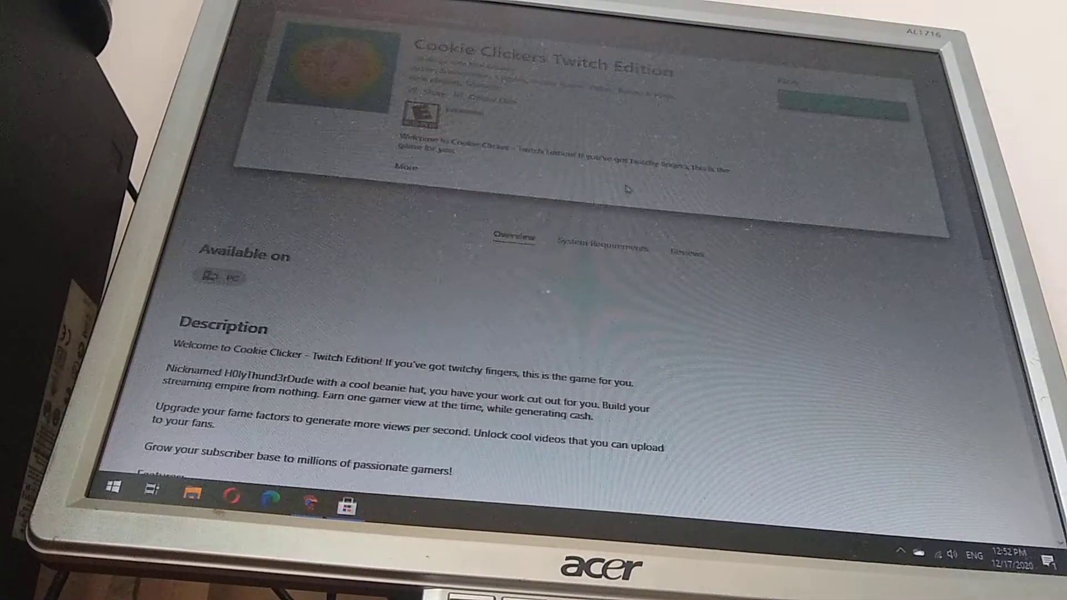
pyautogui.scroll(-5, 598, 224)
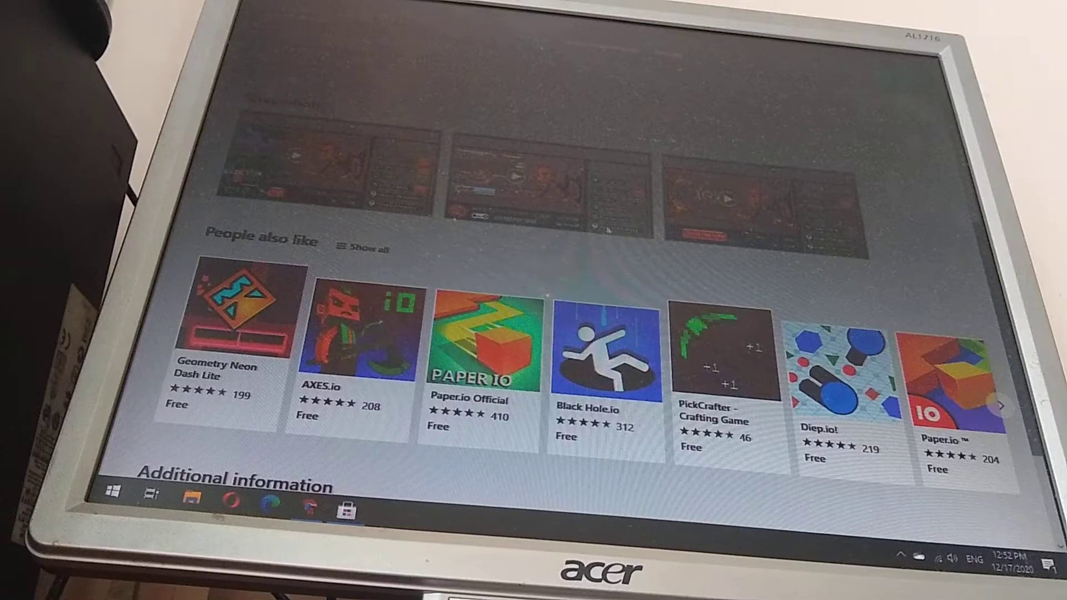
pyautogui.scroll(5, 607, 230)
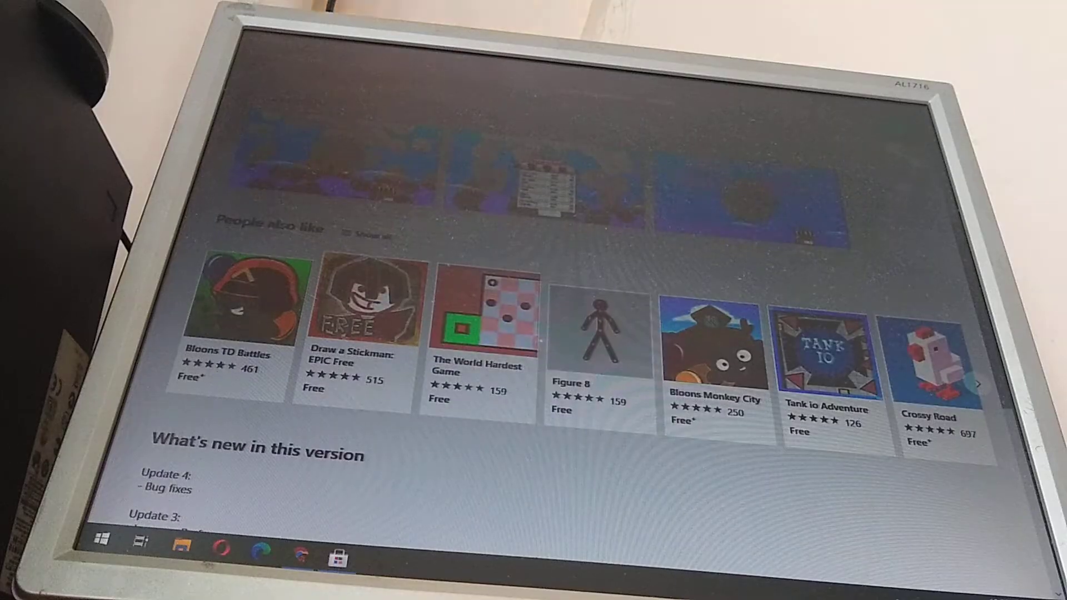
pyautogui.scroll(8, 501, 292)
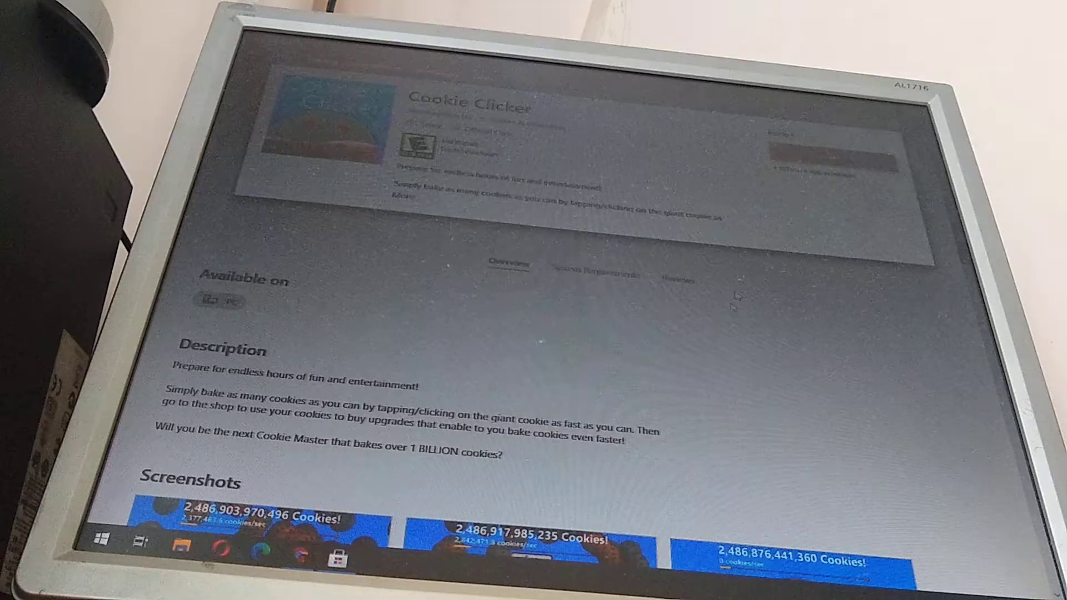
pyautogui.scroll(-5, 735, 297)
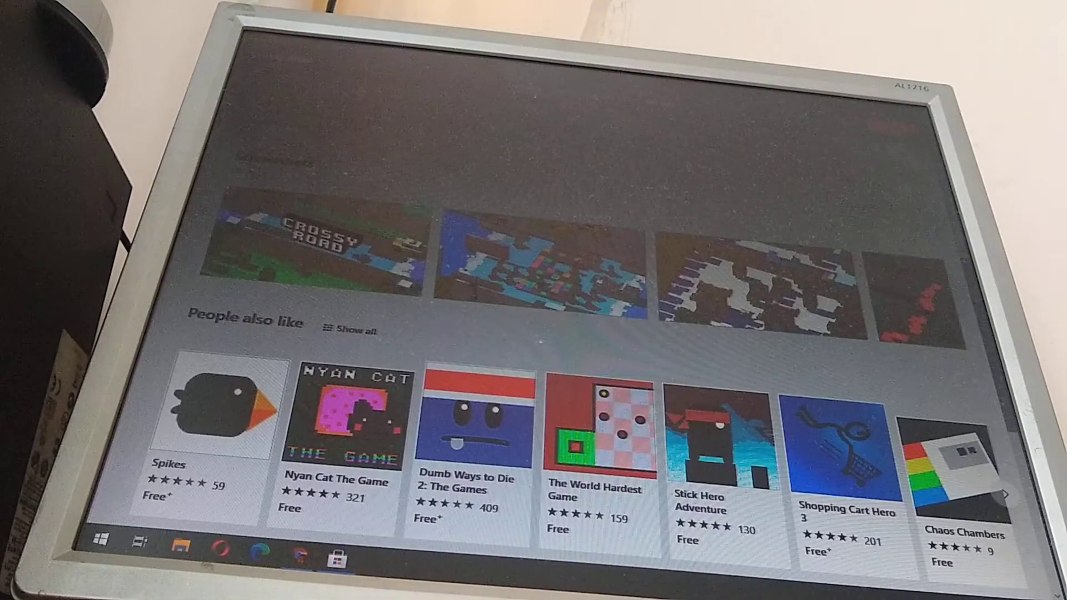
pyautogui.scroll(10, 621, 236)
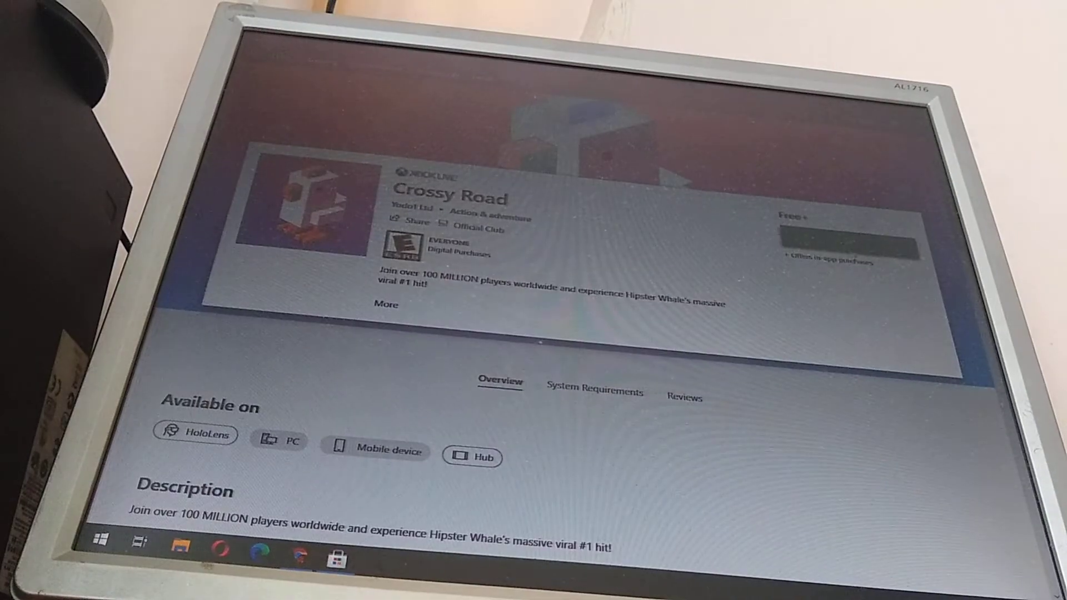